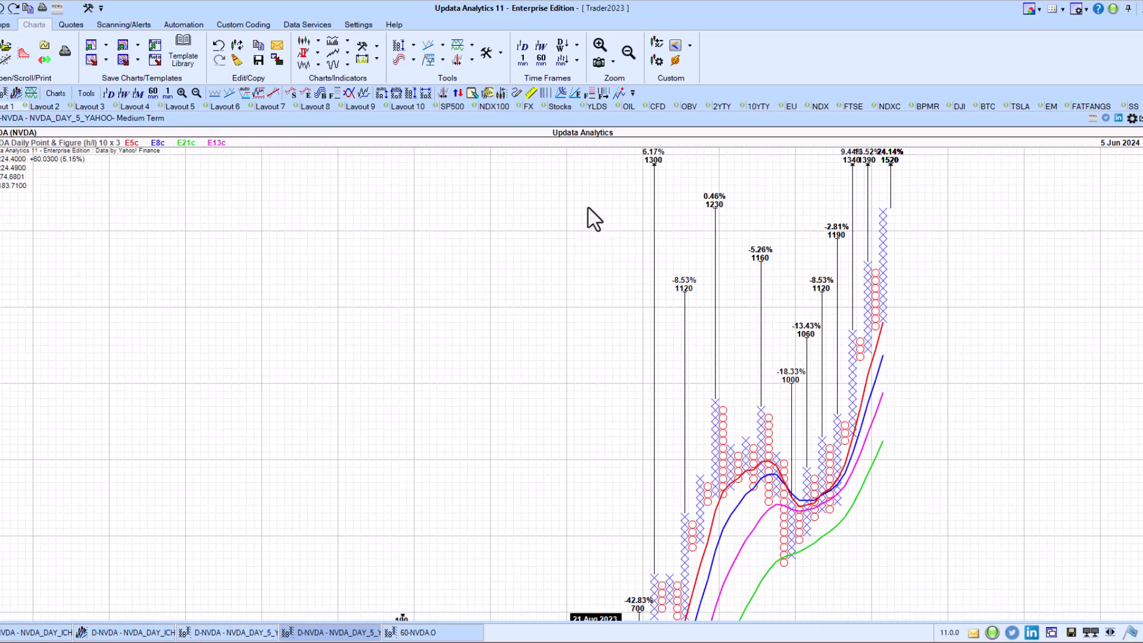
scroll(559, 299, "down", 1)
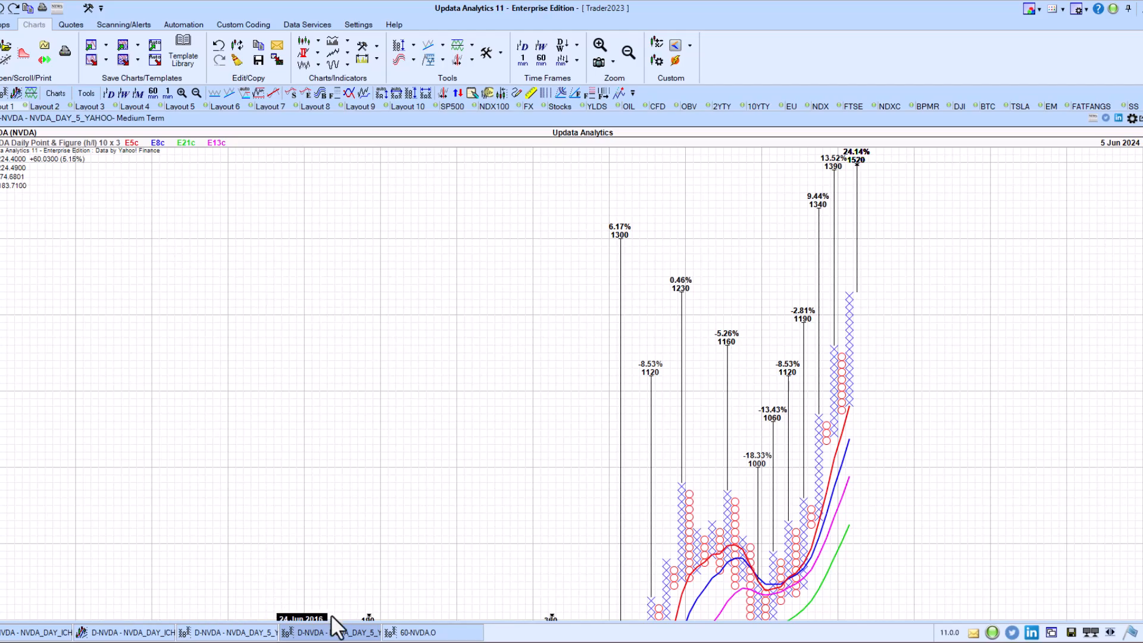
Step: Show the daily 1% x 3 point-and-figure chart and bring its highest price targets into view
left_click(234, 632)
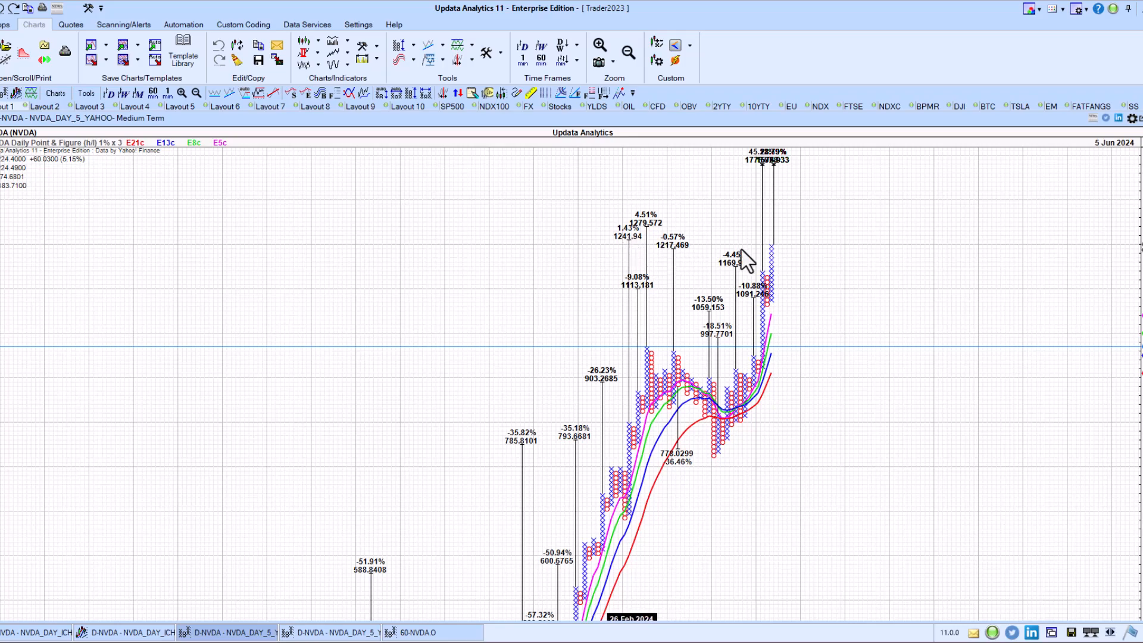
left_click_drag(865, 222, 864, 312)
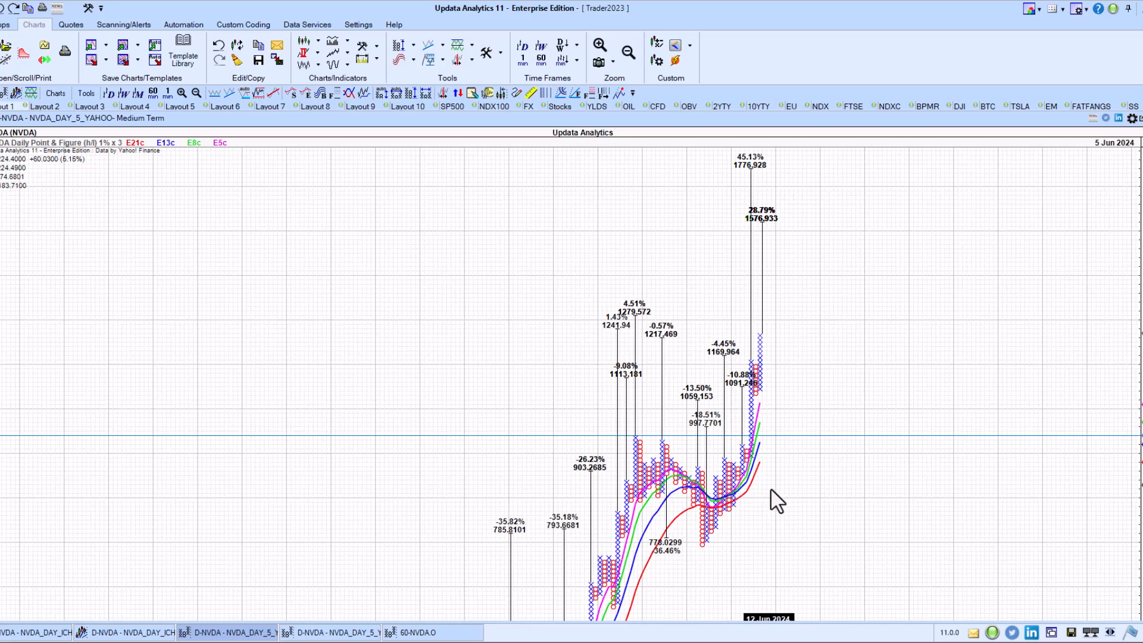
scroll(776, 497, "up", 3)
left_click_drag(709, 350, 581, 365)
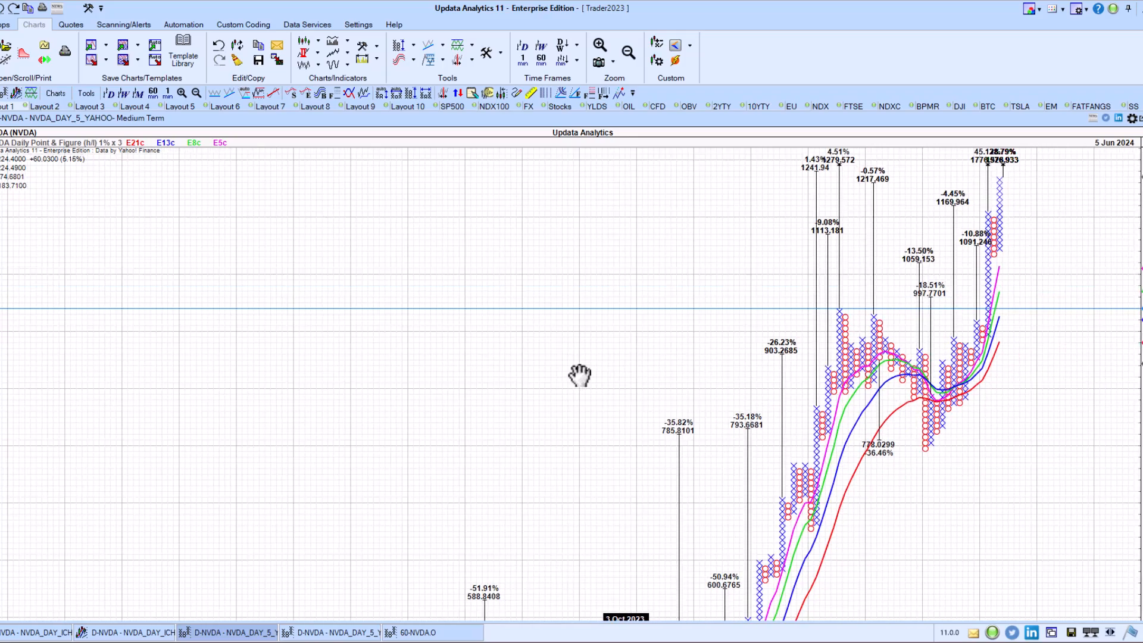
Step: Pan across the older columns and back to the latest columns with targets up to 28.79% at 1576.93
left_click_drag(972, 447, 989, 297)
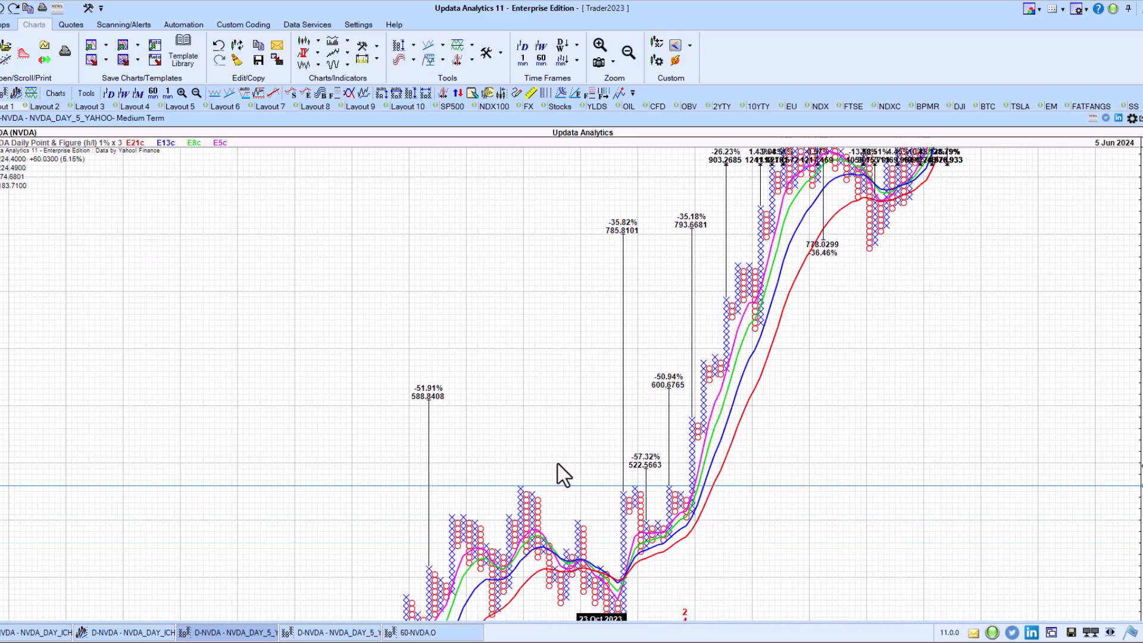
mouse_move(997, 313)
left_mouse_down()
mouse_move(982, 373)
mouse_move(929, 406)
left_mouse_up()
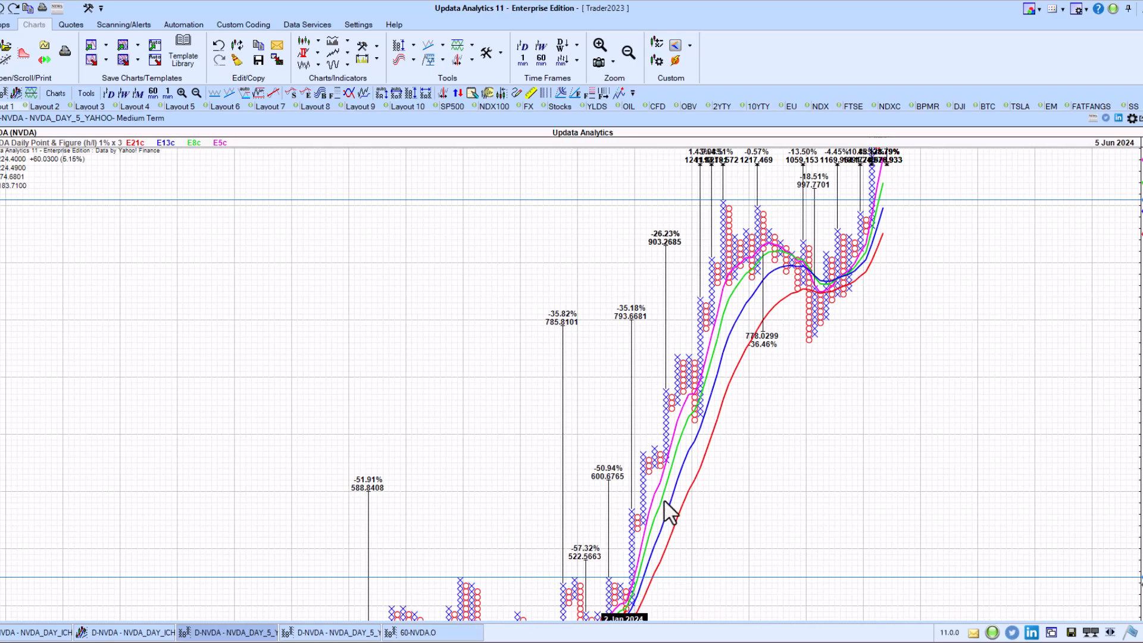
mouse_move(979, 271)
left_mouse_down()
mouse_move(976, 224)
mouse_move(853, 373)
left_mouse_up()
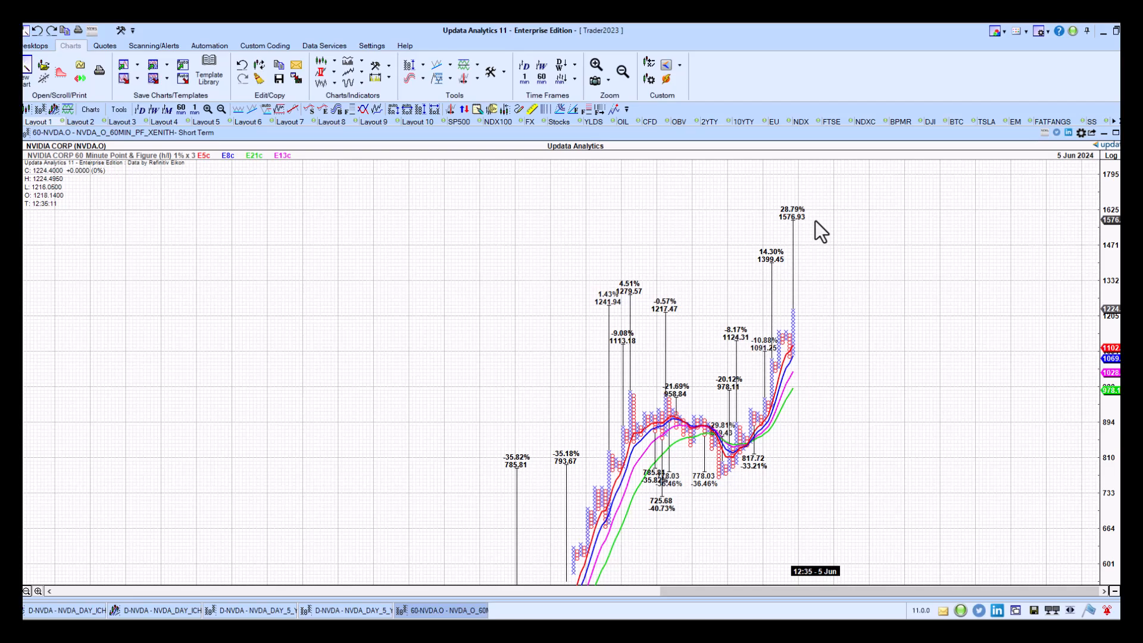
scroll(816, 221, "up", 2)
scroll(830, 289, "up", 2)
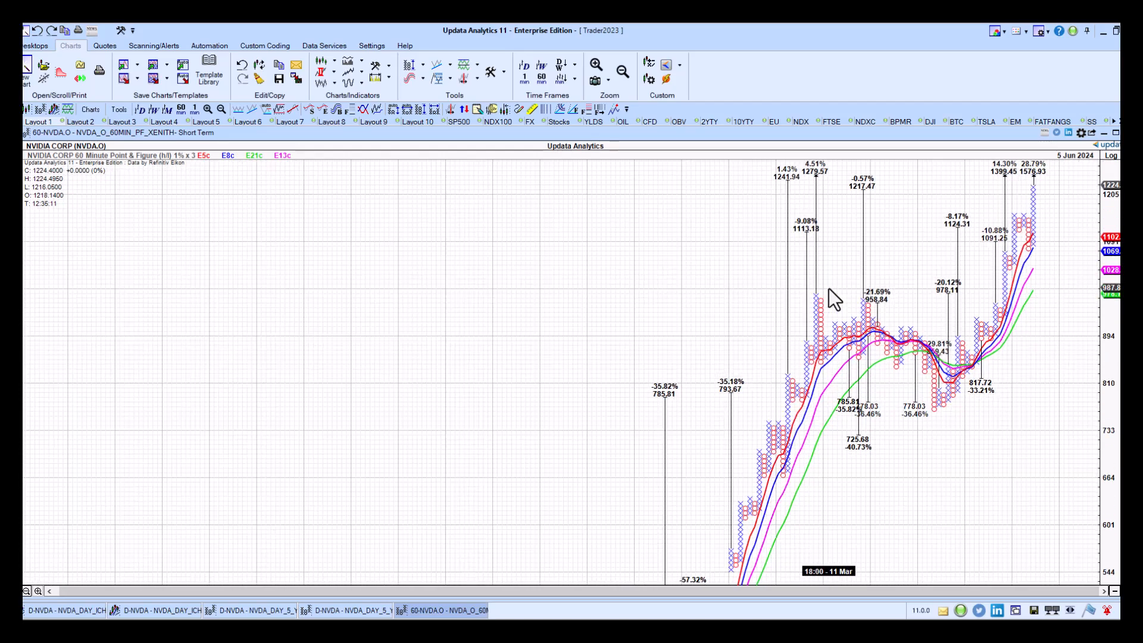
scroll(830, 288, "down", 3)
scroll(829, 288, "down", 2)
scroll(783, 328, "up", 2)
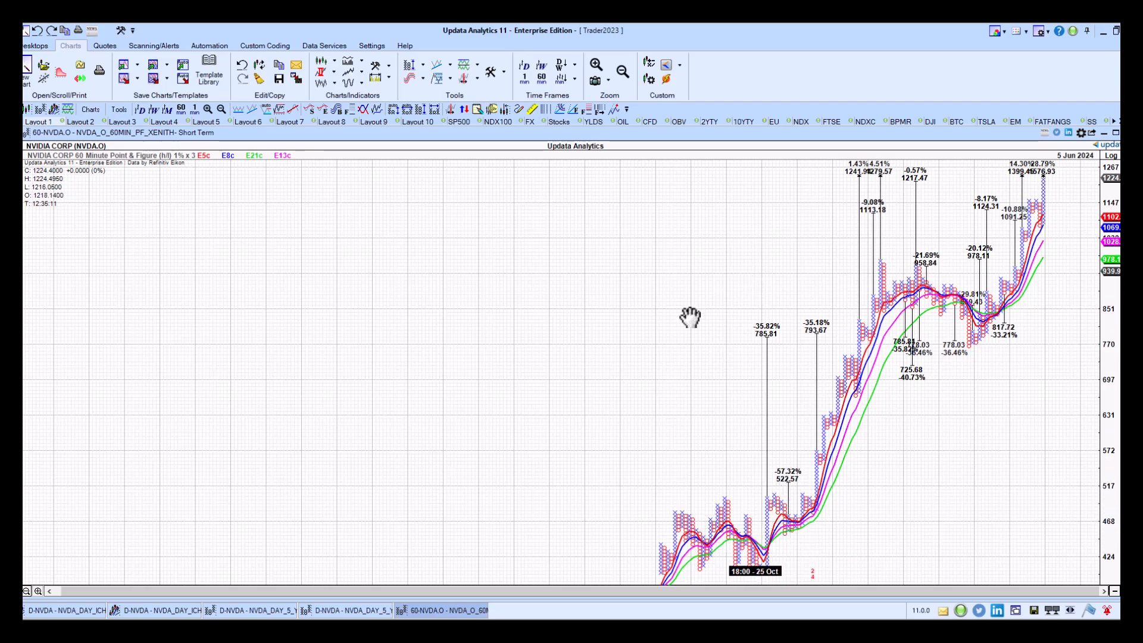
Step: Recentre the 60-minute chart on recent columns, then switch to the daily Yahoo NVDA point-and-figure charts
left_click_drag(691, 316, 560, 332)
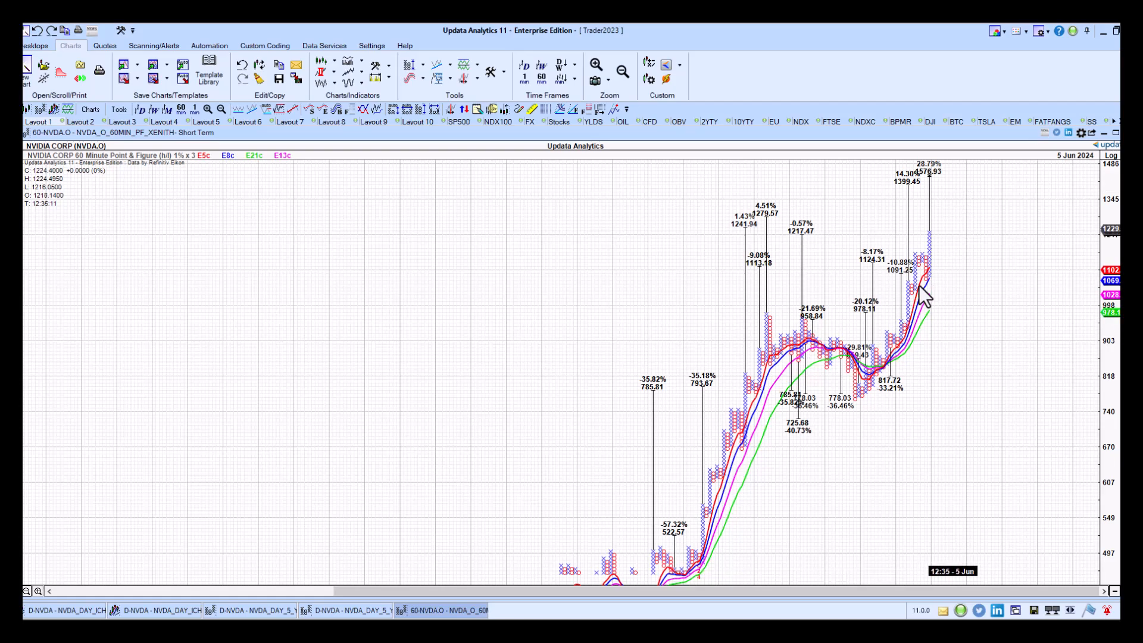
left_click_drag(1027, 311, 1025, 356)
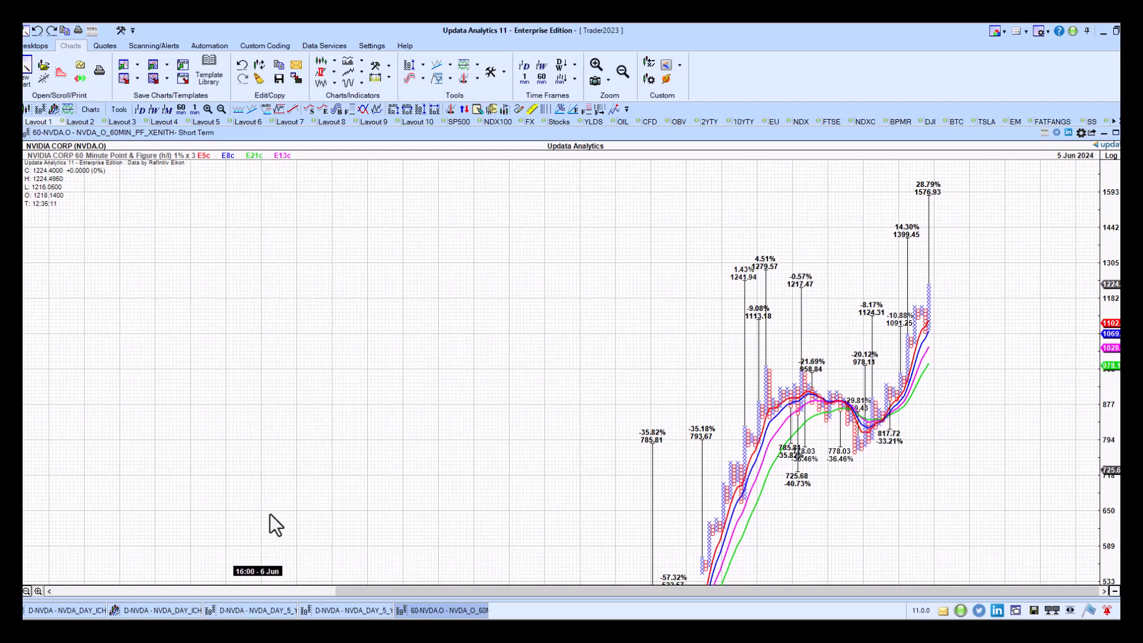
left_click(259, 610)
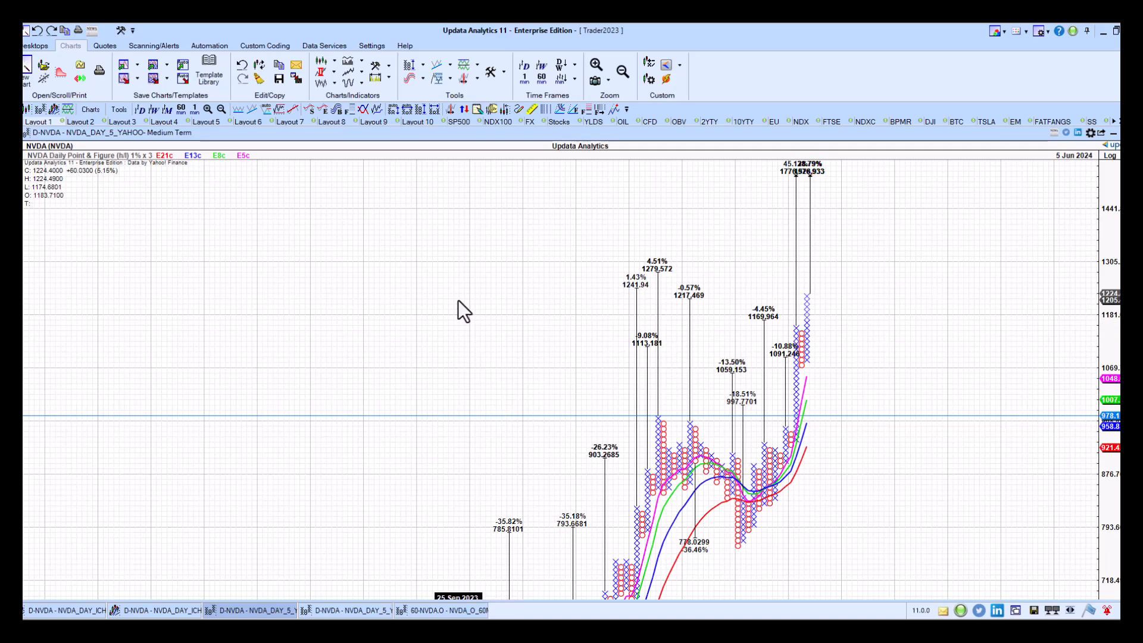
left_click(357, 610)
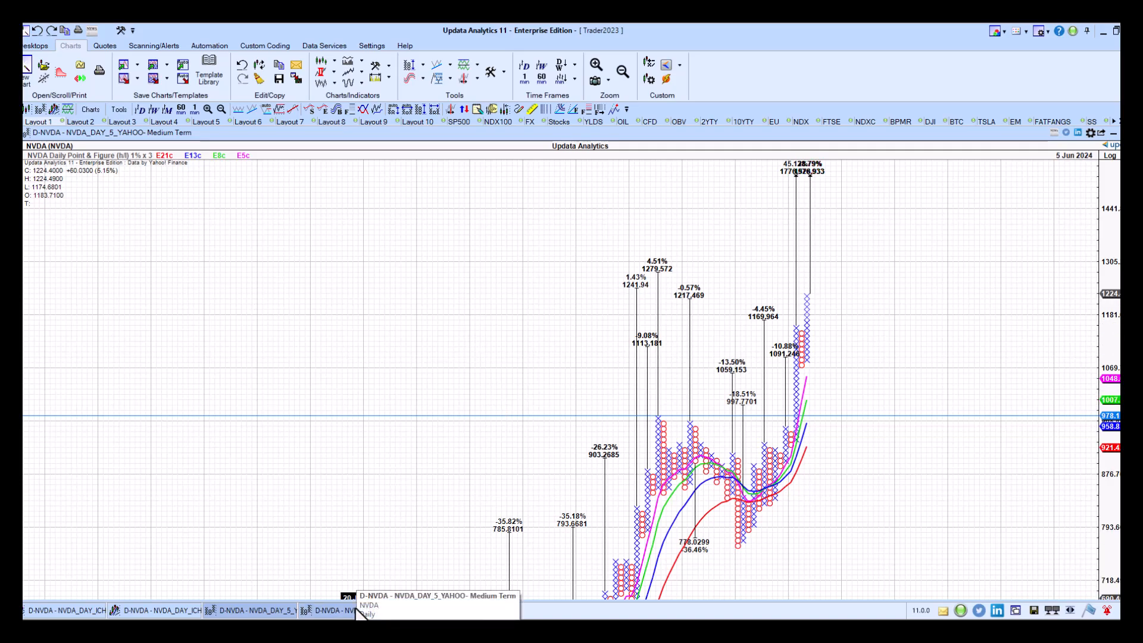
Step: Show the NVDA 10 x 3 point-and-figure chart before moving to the LSEG Ichimoku chart
left_click(357, 611)
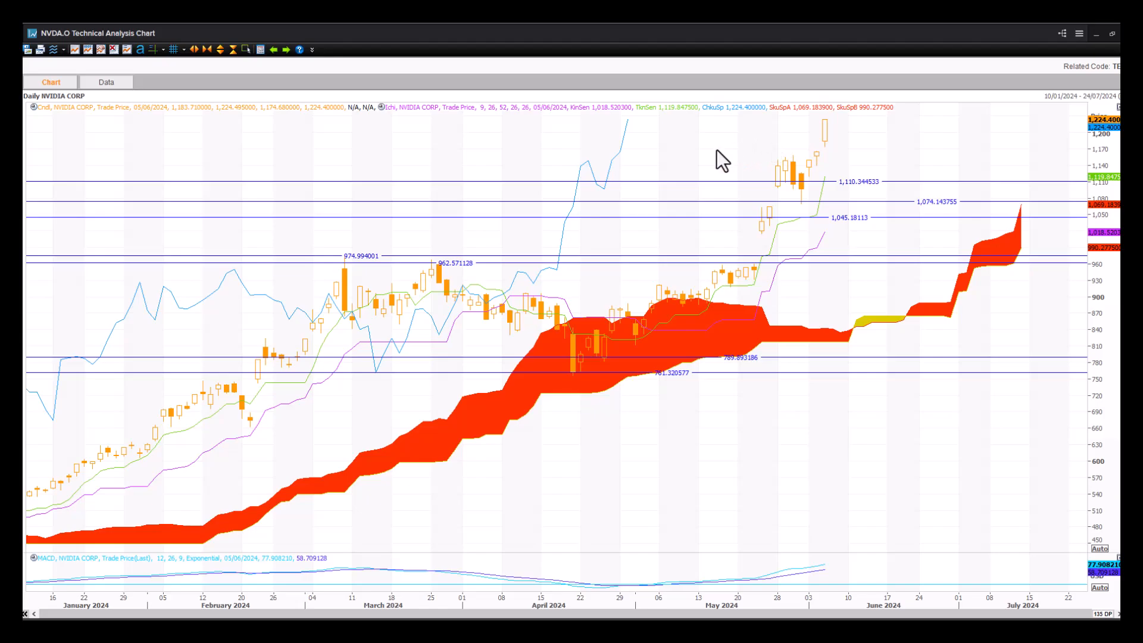
Step: Switch the NVIDIA Ichimoku chart interval to 4-hour candles, keeping the support lines
left_click(37, 97)
left_click(37, 152)
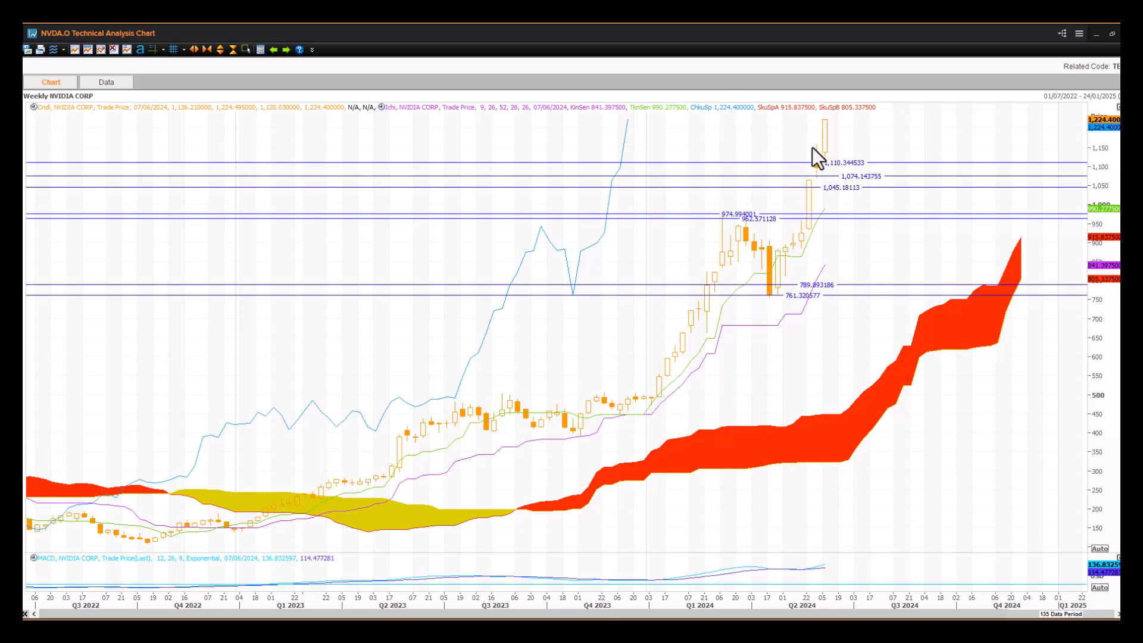
mouse_move(947, 213)
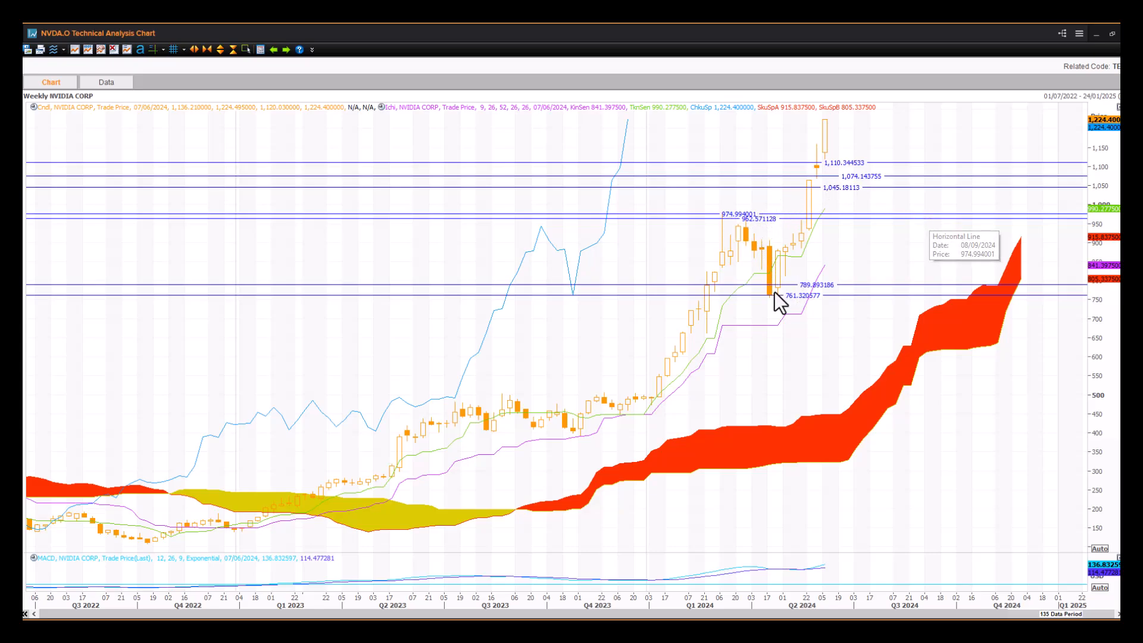
left_click(36, 97)
left_click(42, 212)
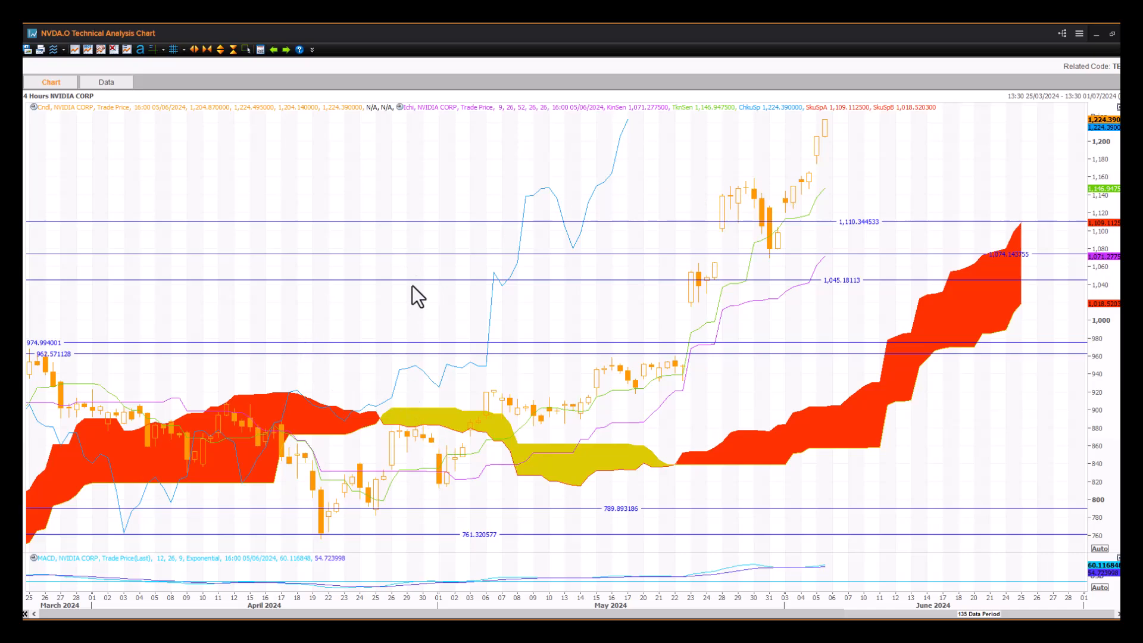
left_click(36, 100)
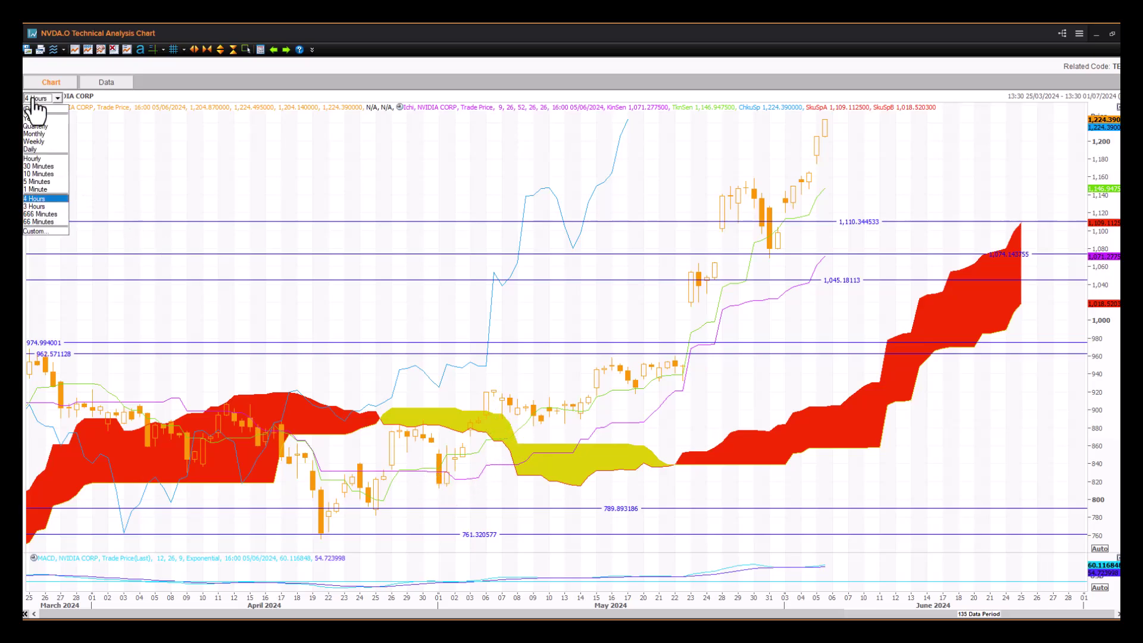
Step: Switch the Ichimoku chart to hourly candles covering mid-May to mid-June 2024
left_click(37, 165)
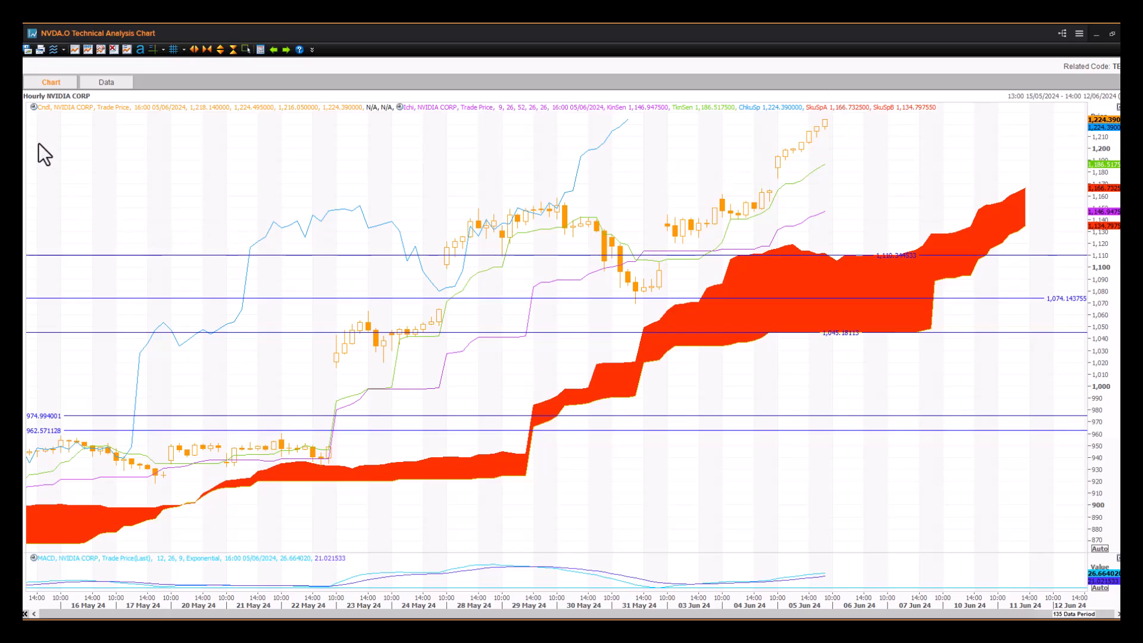
left_click(36, 96)
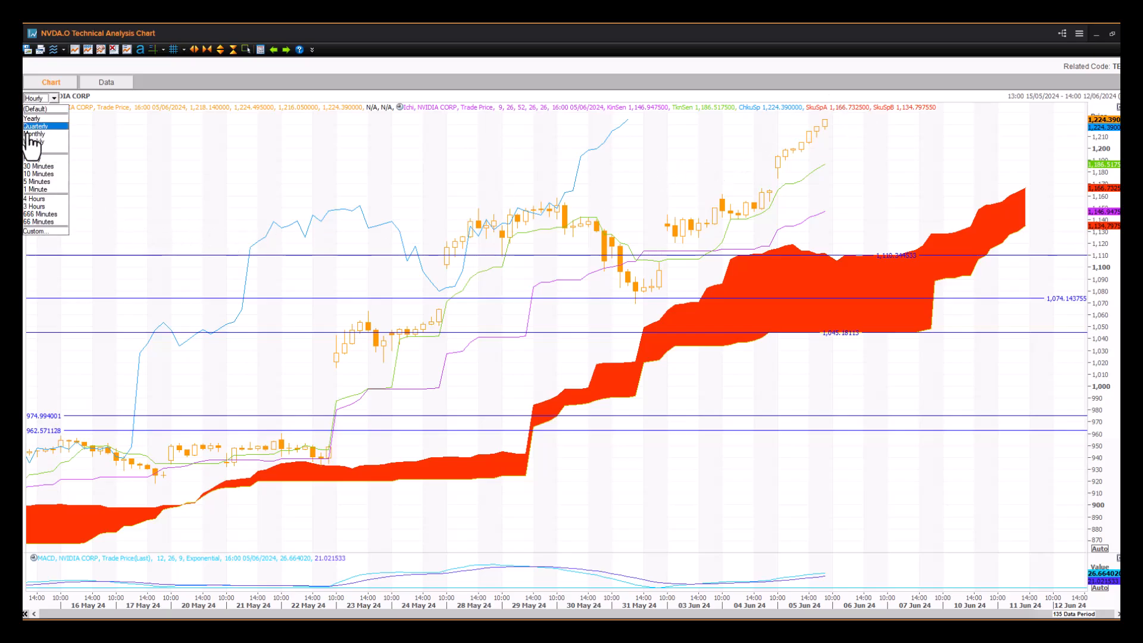
Step: View the chart on monthly candles, then return it to daily candles for January to July 2024
left_click(34, 134)
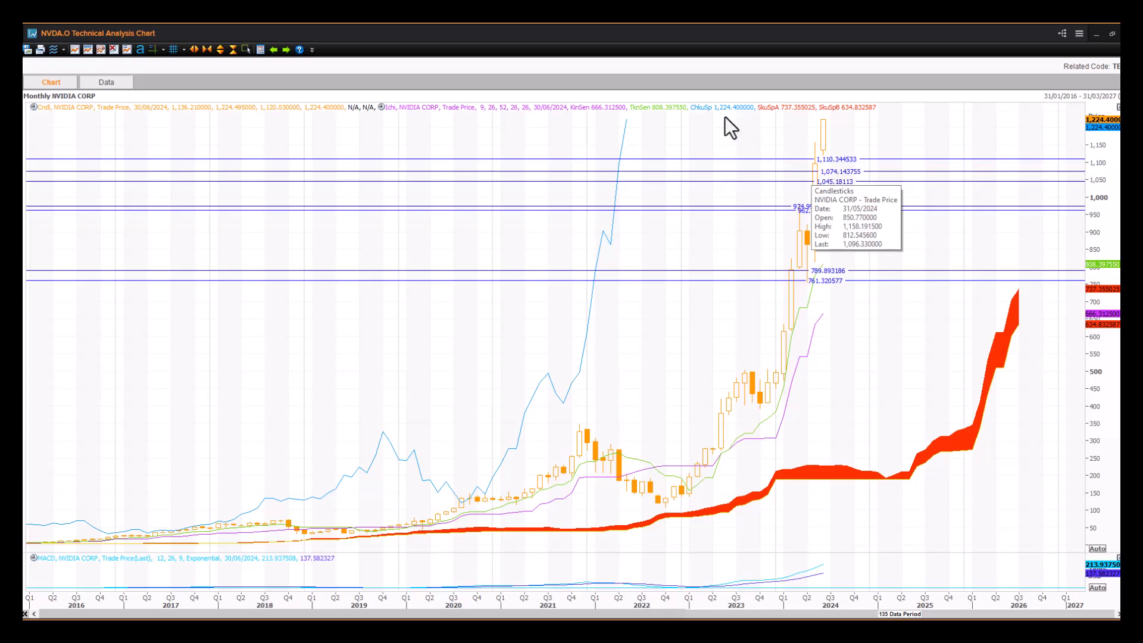
left_click(40, 97)
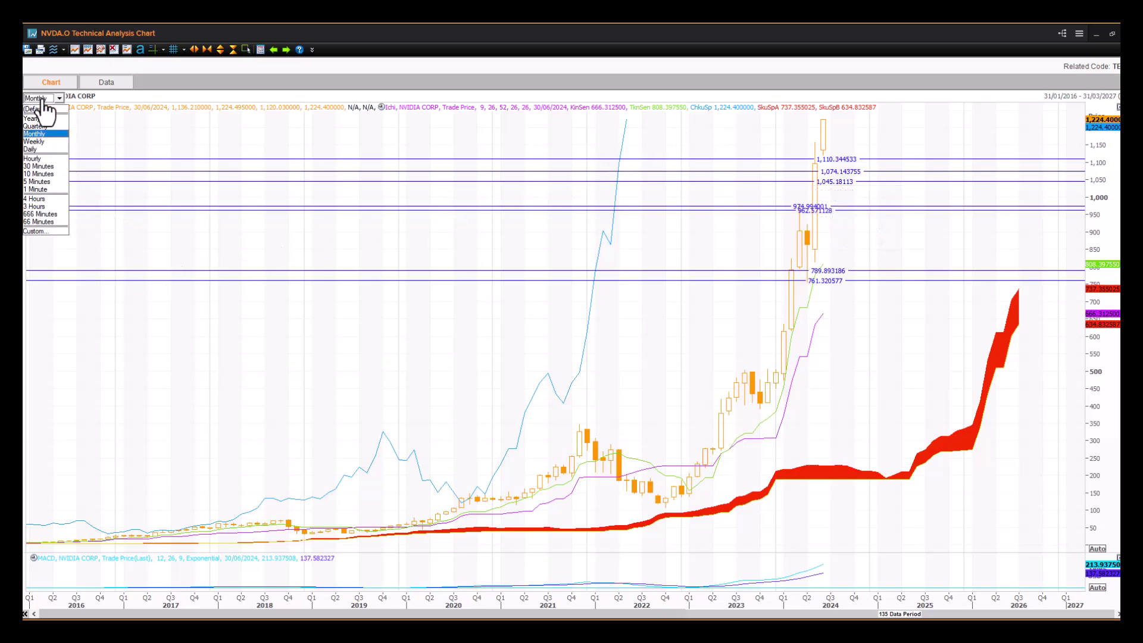
left_click(40, 151)
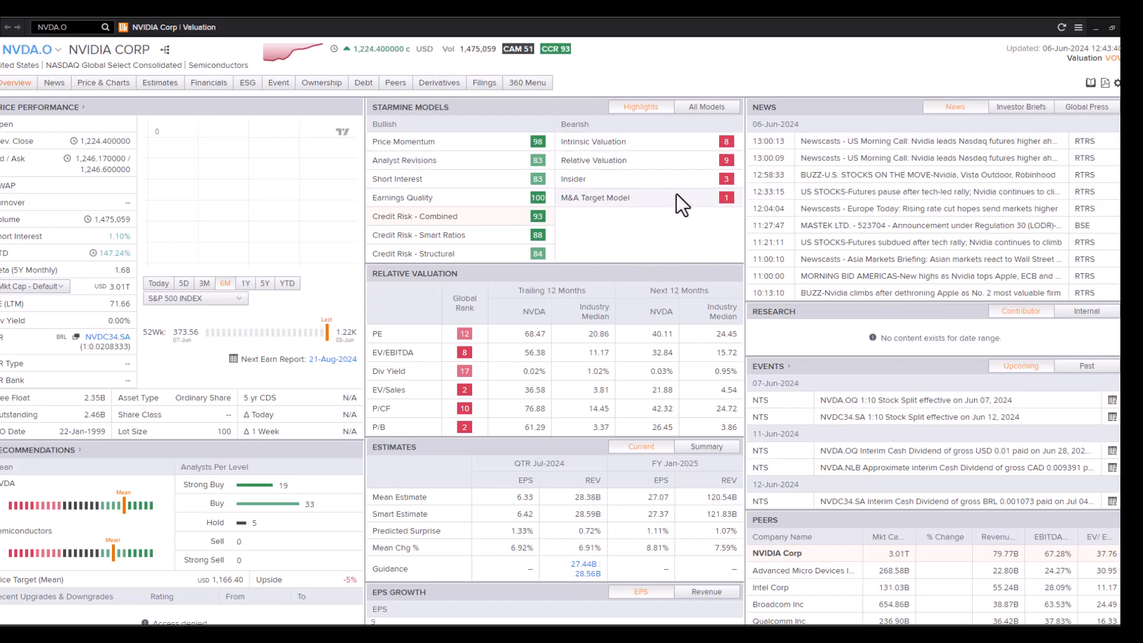
Step: List all StarMine model scores, including Combined Alpha Model 51
left_click(698, 112)
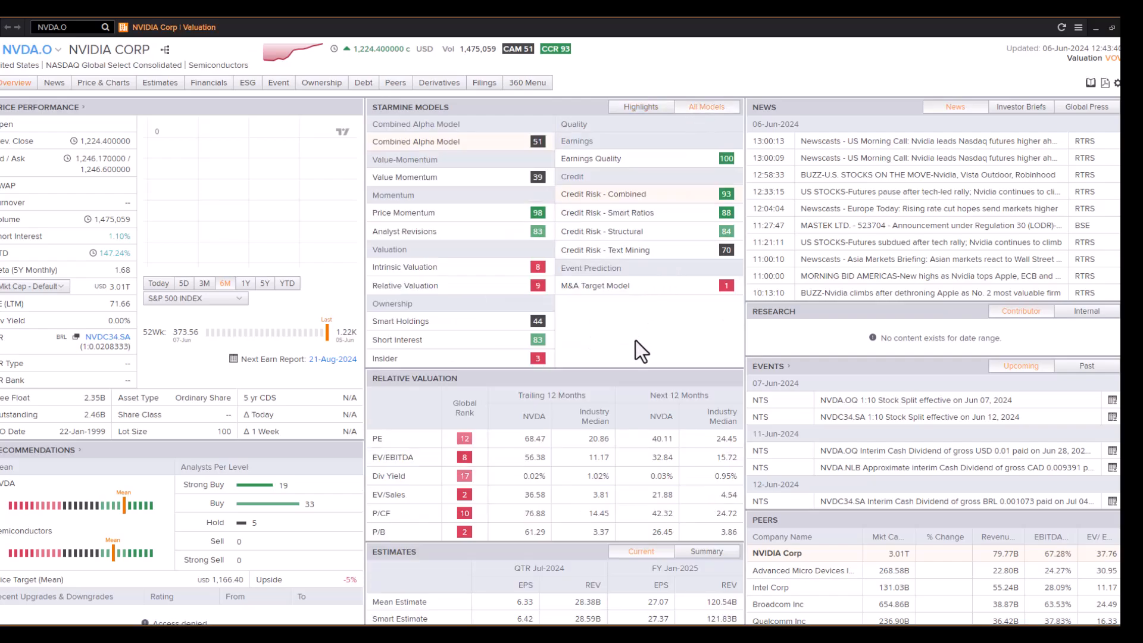